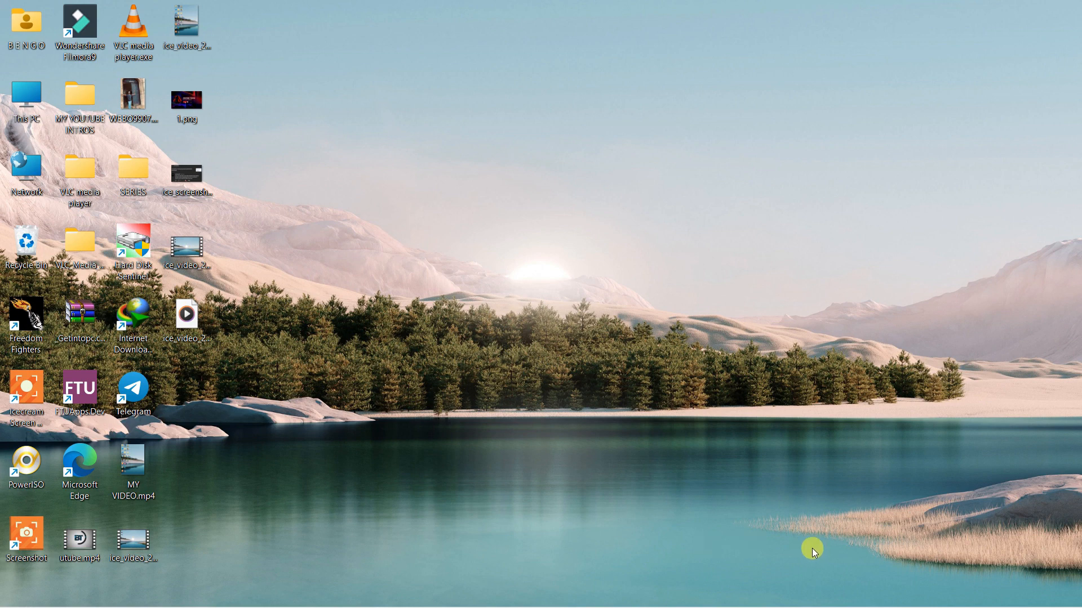
# - Check which drives are listed in This PC and close the window
pyautogui.doubleClick(26, 97)
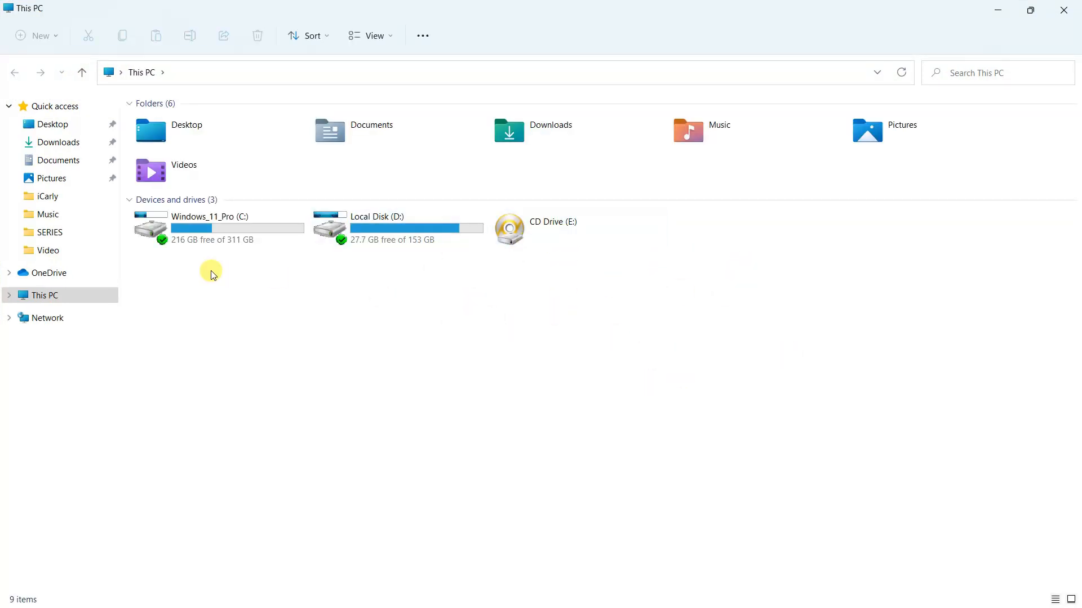
pyautogui.click(1074, 8)
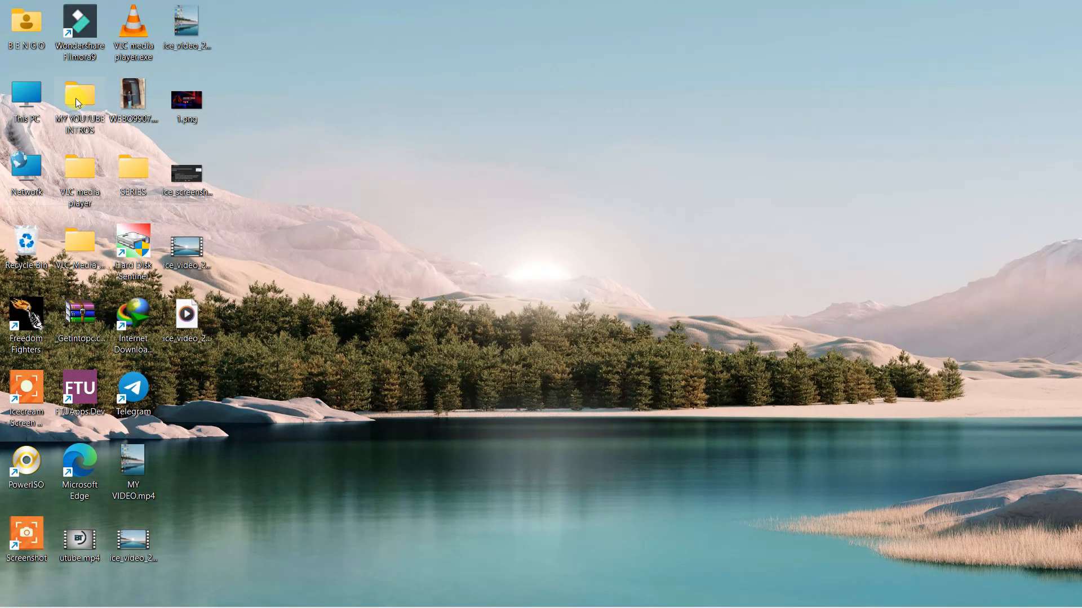
# - Examine the status of Disk 1 in Disk Management within Computer Management, and close the console
pyautogui.rightClick(17, 95)
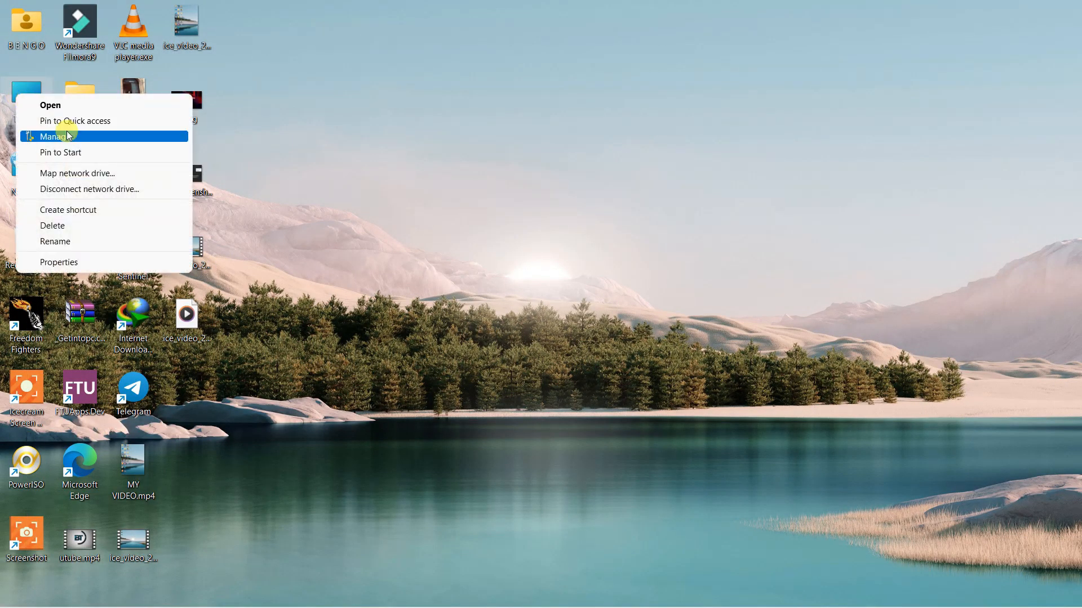
pyautogui.click(84, 138)
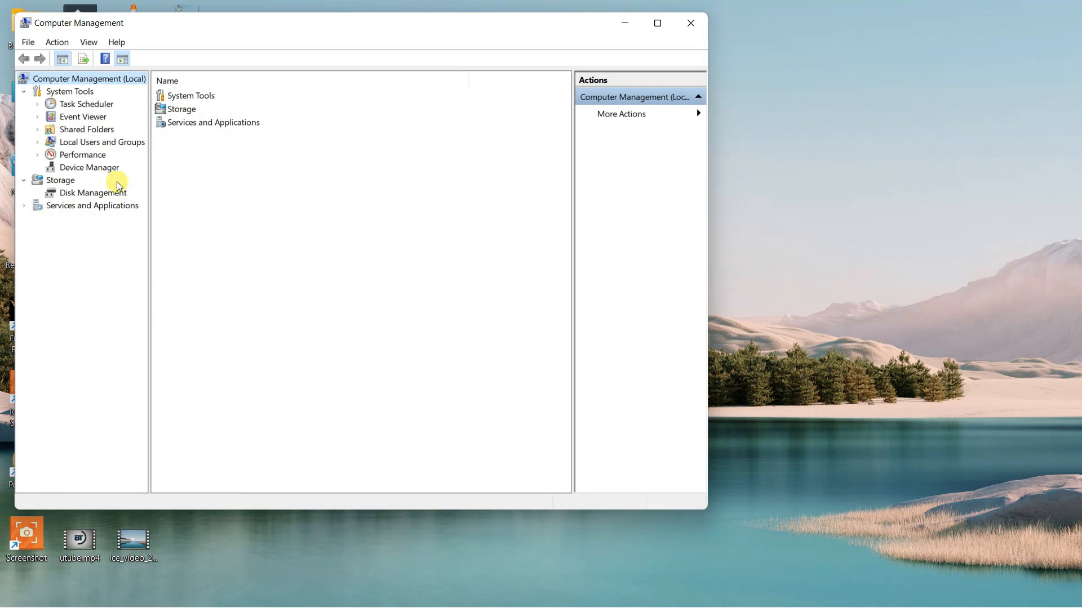
pyautogui.click(86, 193)
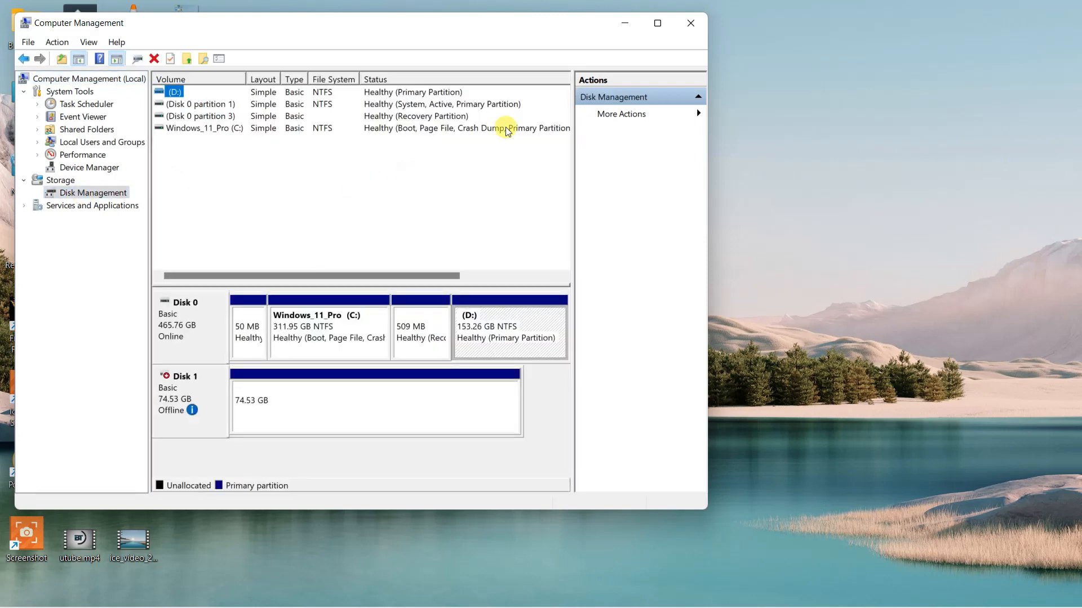
pyautogui.click(657, 20)
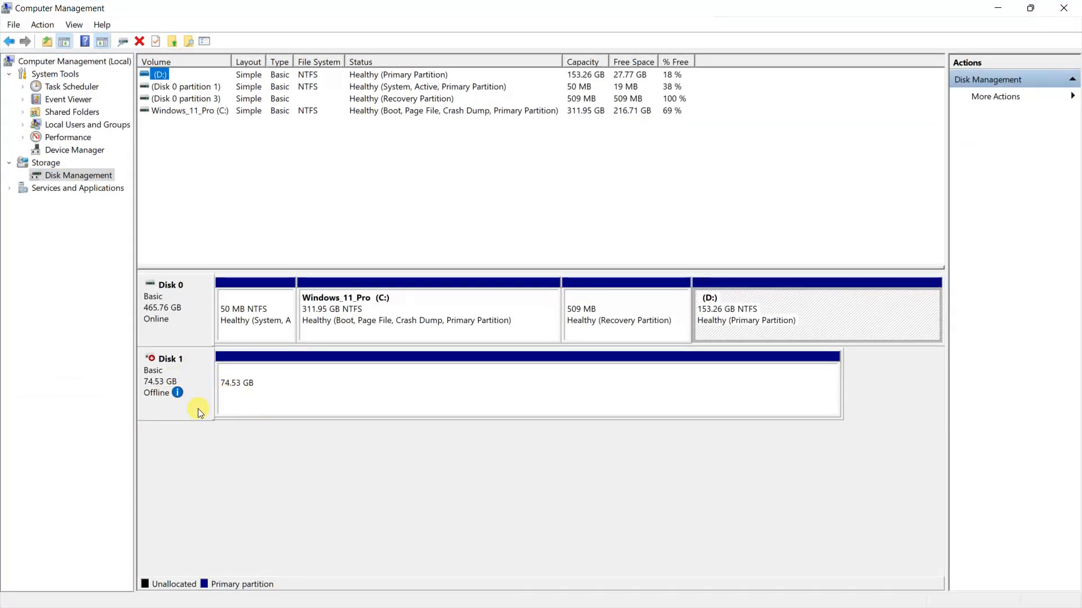
pyautogui.moveTo(148, 395)
pyautogui.moveTo(153, 364)
pyautogui.click(1068, 10)
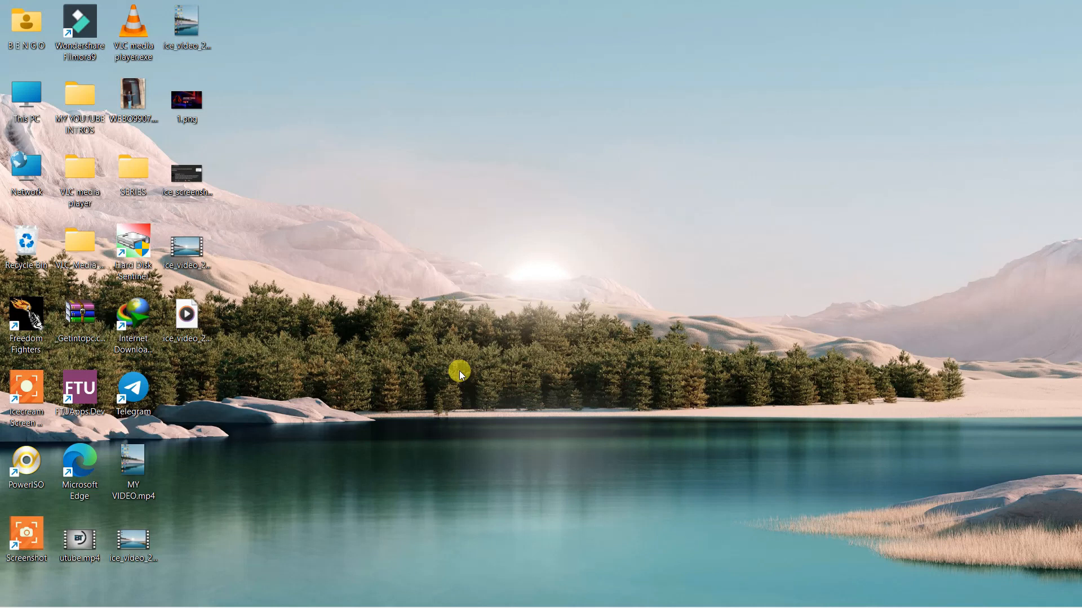
# - Open a maximized Command Prompt as administrator and start diskpart
pyautogui.press('super')
pyautogui.write('c')
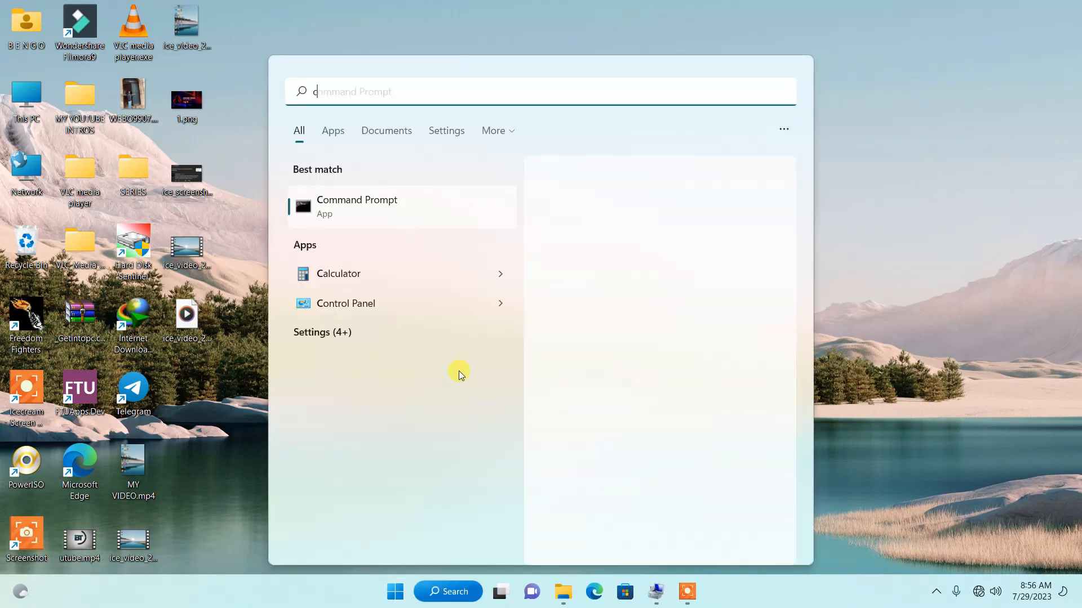
pyautogui.write('md')
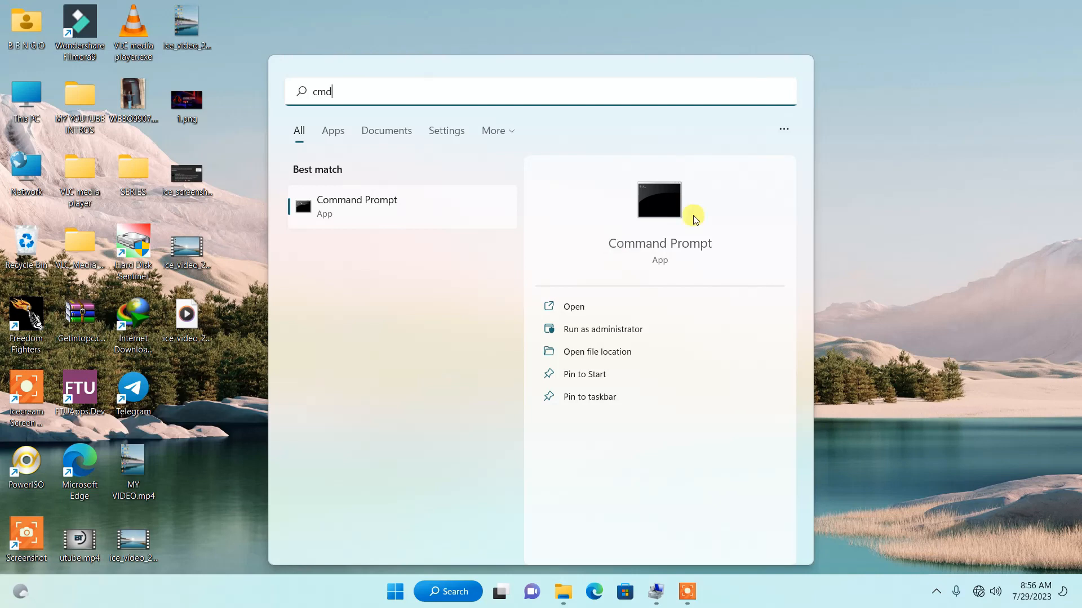
pyautogui.click(613, 330)
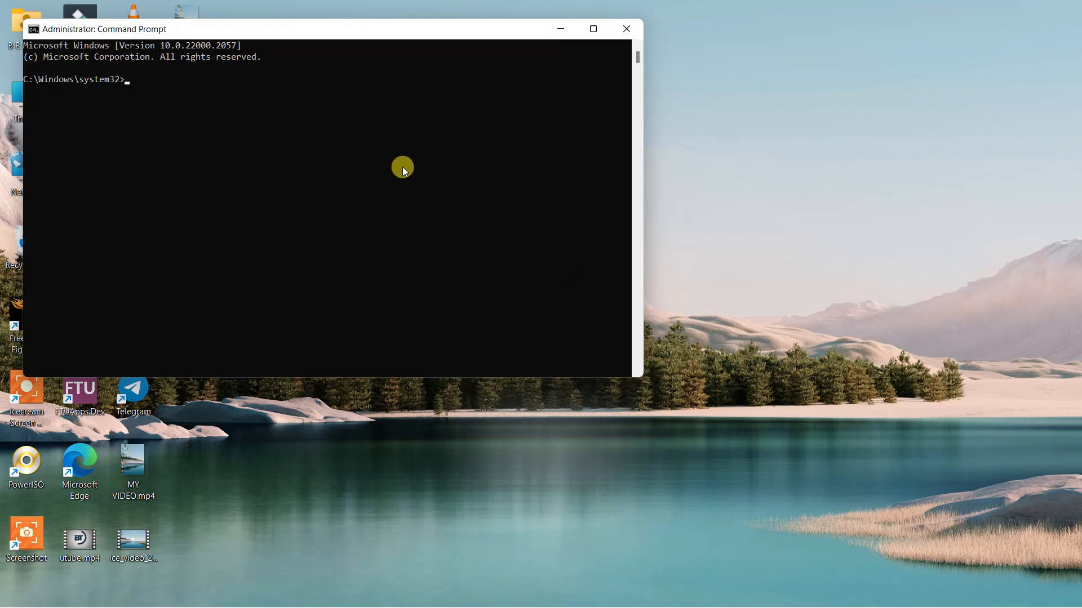
pyautogui.click(593, 32)
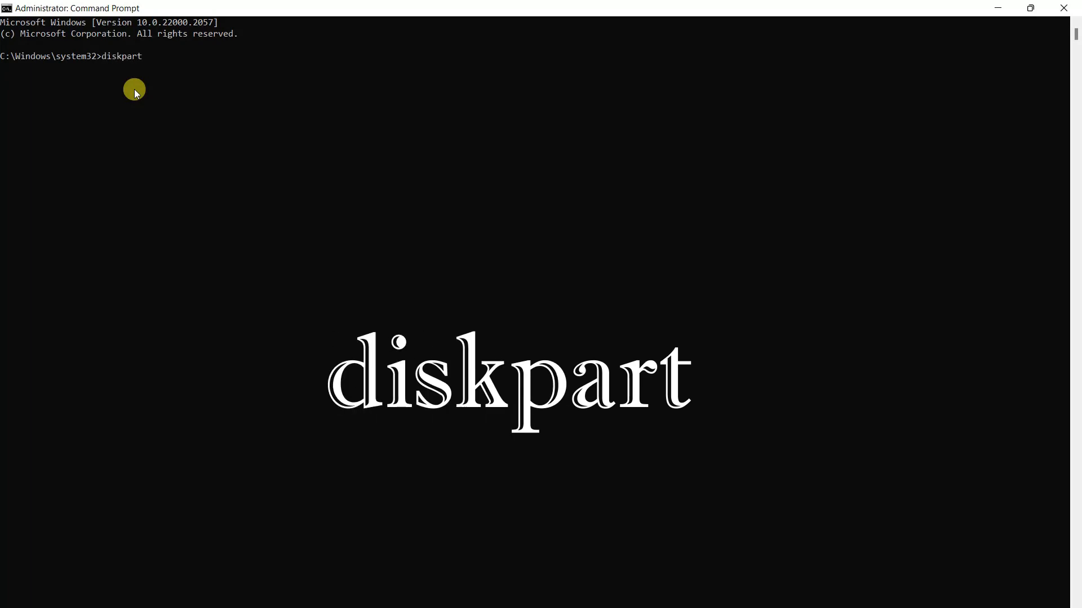
pyautogui.press('Return')
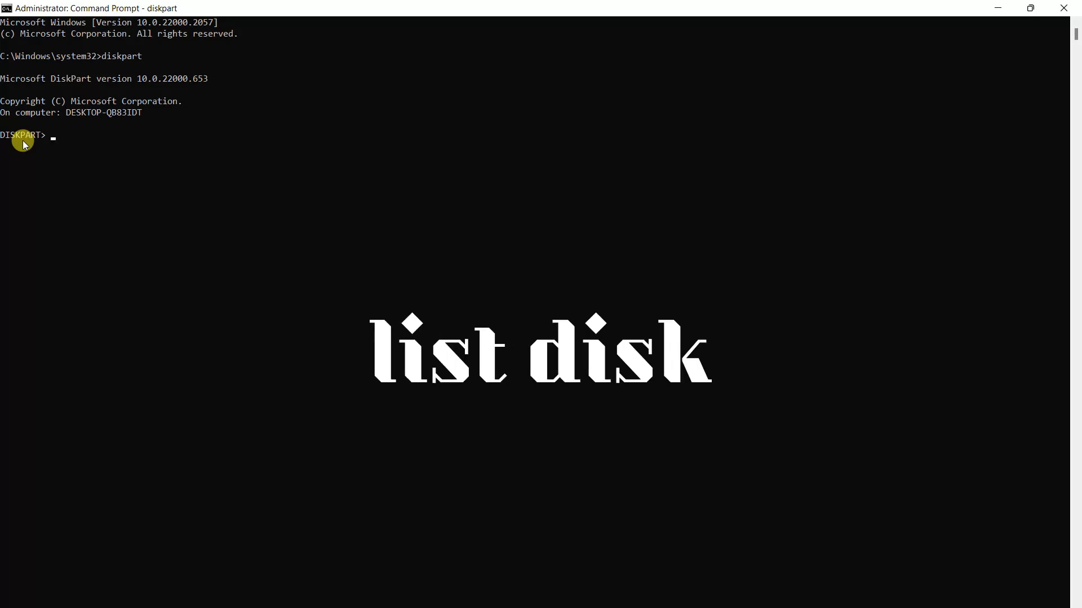
# - List the disks in DiskPart and select disk 1
pyautogui.write('list disk')
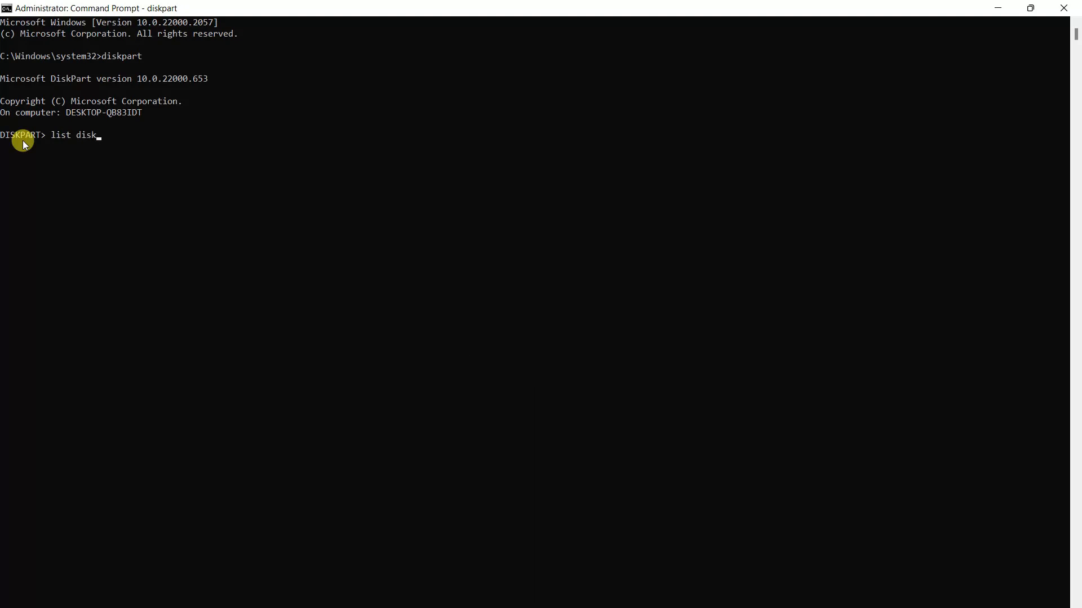
pyautogui.press('Return')
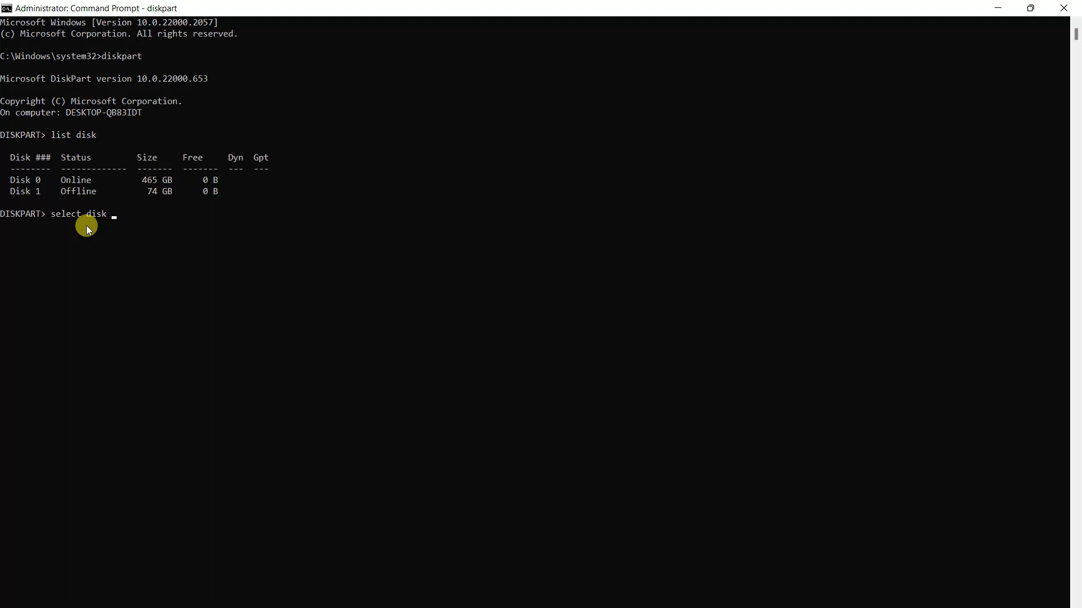
pyautogui.press('Return')
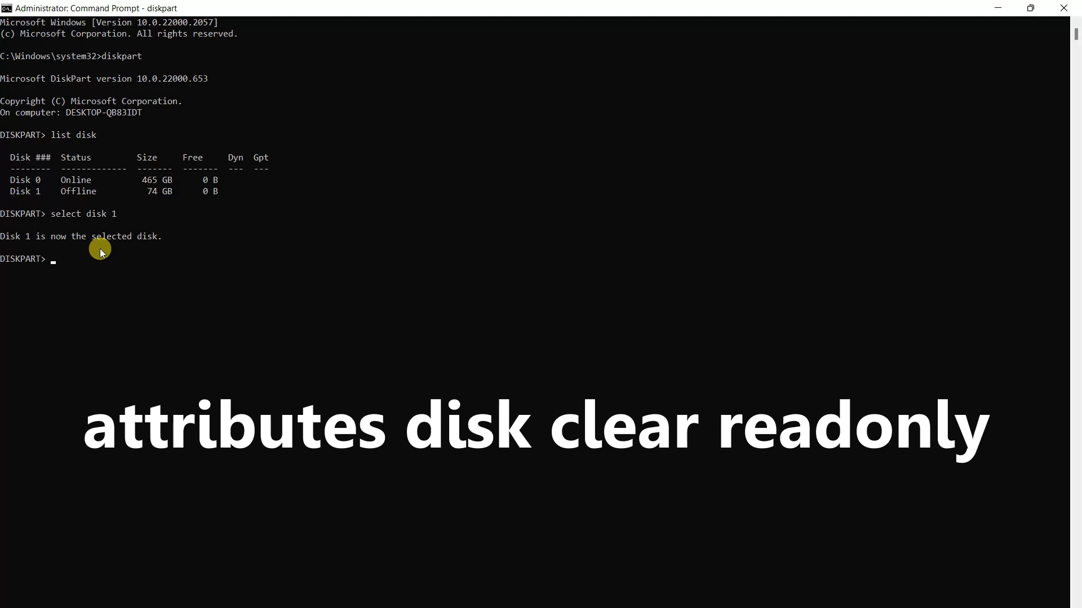
# - Clear the selected disk's read-only attribute with "attributes disk clear readonly" and close Command Prompt
pyautogui.write('attr')
pyautogui.write('ibute disk cl')
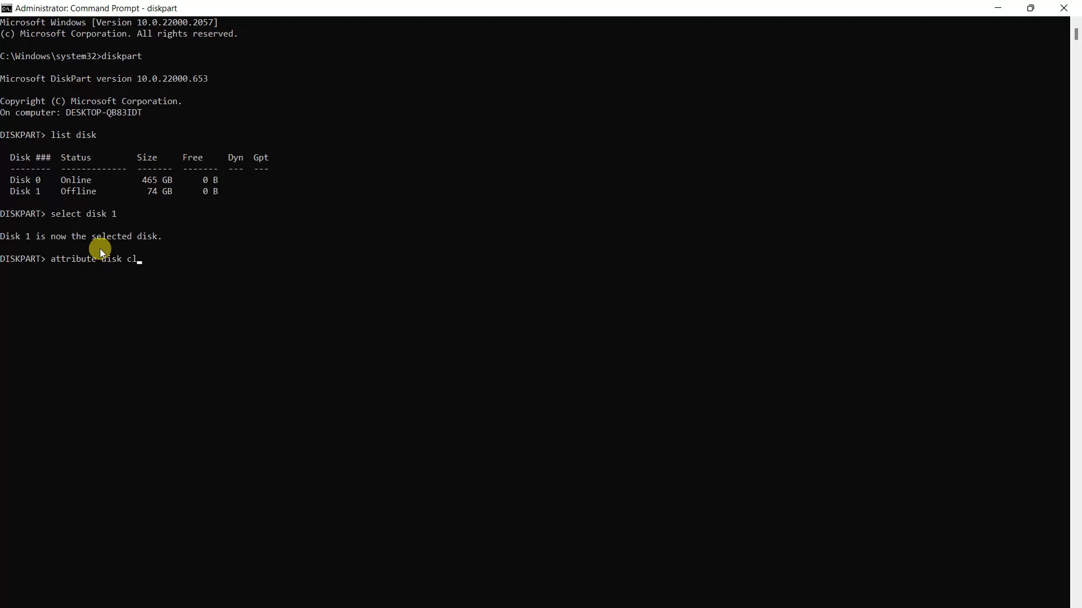
pyautogui.write('ear readonly')
pyautogui.click(214, 299)
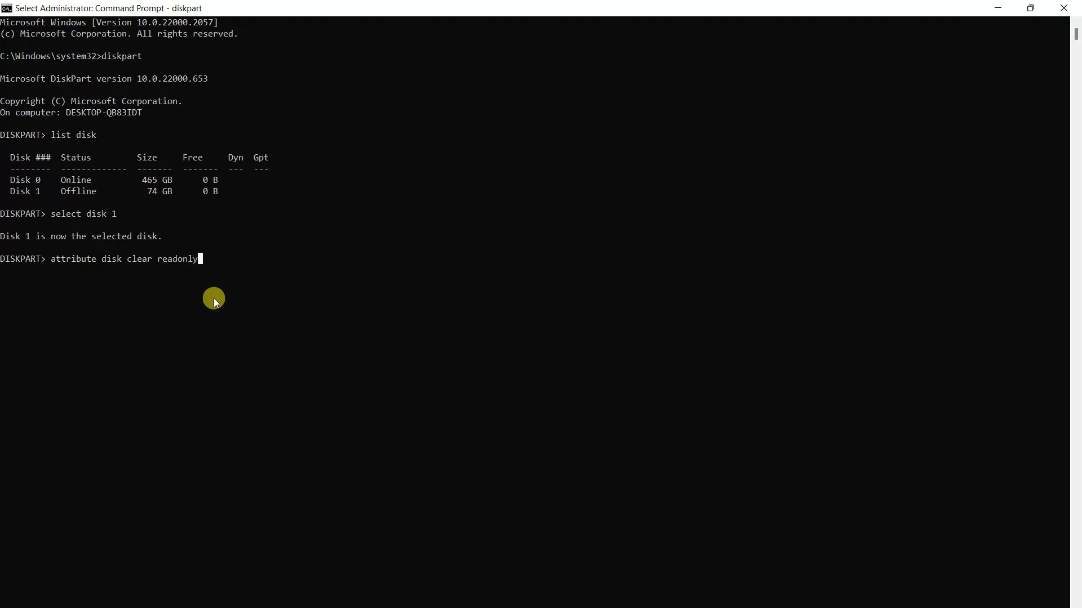
pyautogui.press('Escape')
pyautogui.press('Left')
pyautogui.press('Left')
pyautogui.press('Left')
pyautogui.press('Left')
pyautogui.press('Left')
pyautogui.press('Left')
pyautogui.press('Left')
pyautogui.press('Left')
pyautogui.press('Left')
pyautogui.press('Left')
pyautogui.press('Left')
pyautogui.press('Left')
pyautogui.press('Left')
pyautogui.press('Left')
pyautogui.press('Left')
pyautogui.press('Left')
pyautogui.press('Left')
pyautogui.press('Left')
pyautogui.press('Left')
pyautogui.press('Left')
pyautogui.write('s')
pyautogui.press('Return')
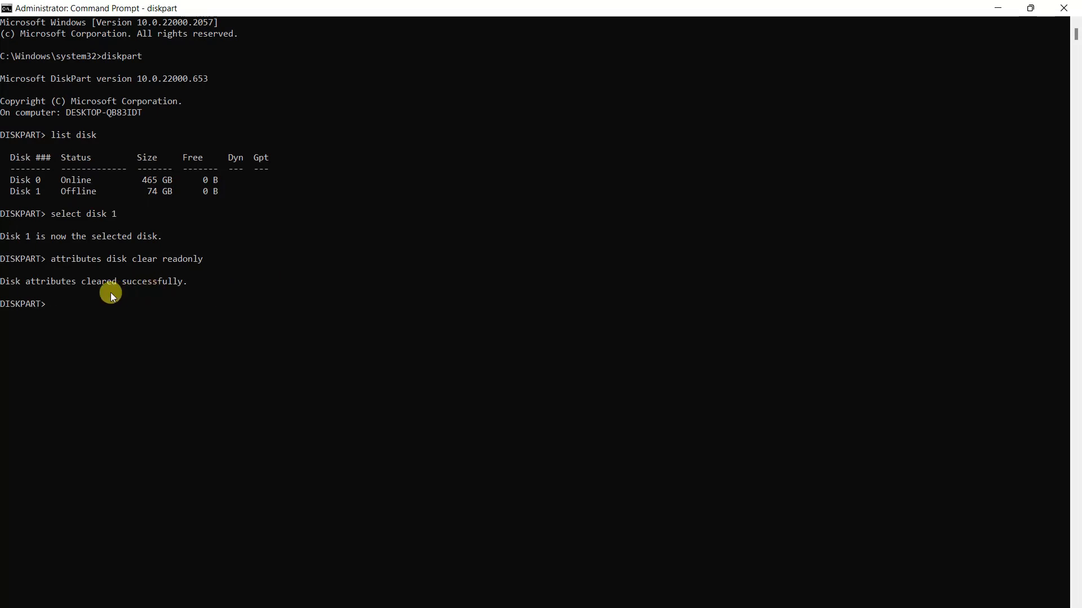
pyautogui.click(1064, 7)
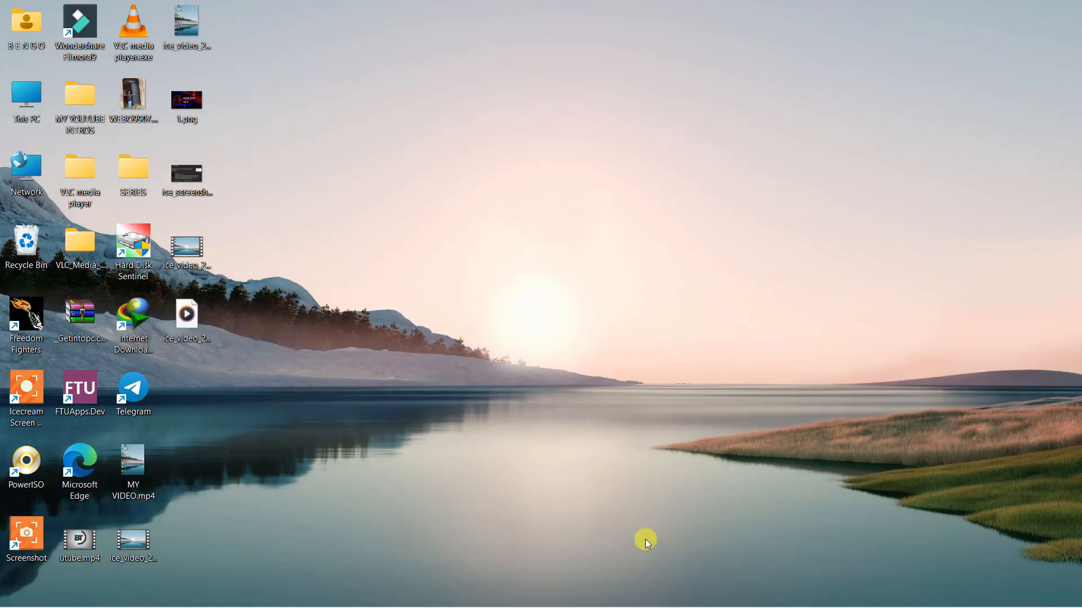
# - Check Disk 1 in the open Disk Management window and display This PC in File Explorer
pyautogui.click(688, 593)
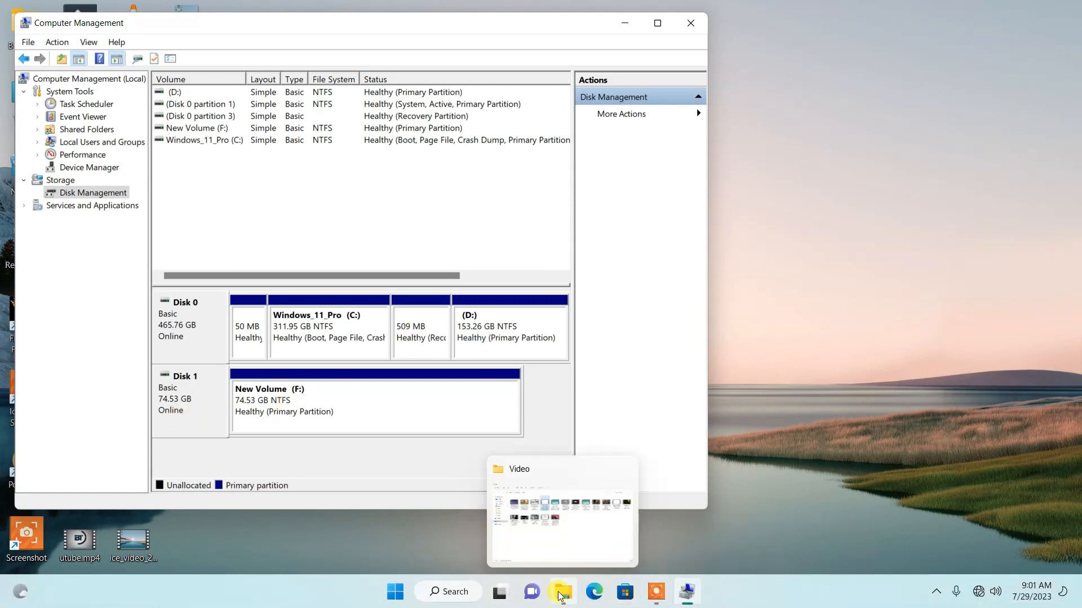
pyautogui.click(564, 591)
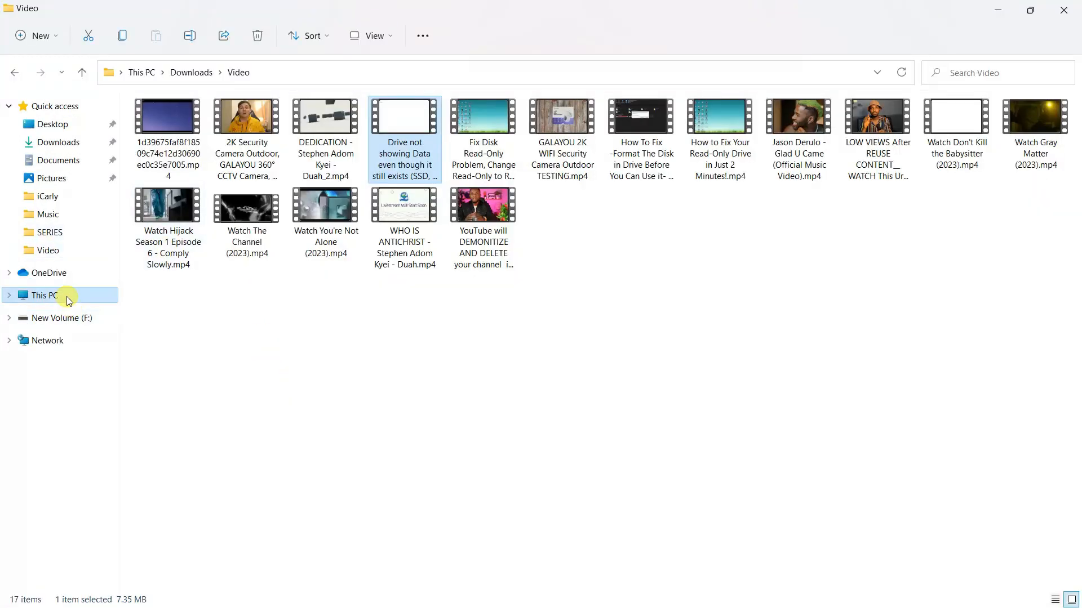
pyautogui.click(67, 295)
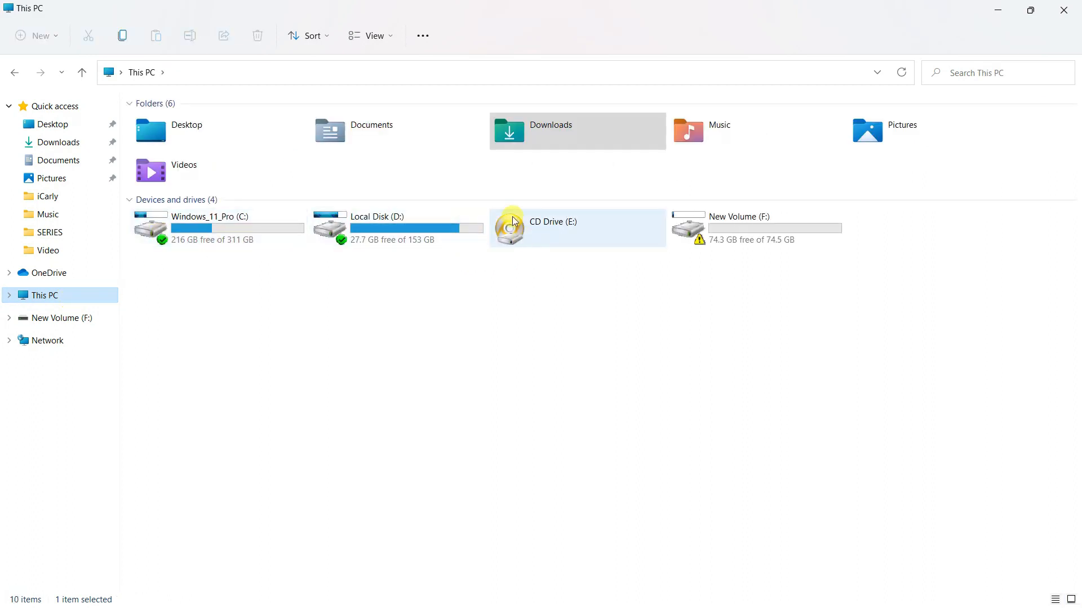
# - Refresh the drive list in This PC
pyautogui.rightClick(728, 313)
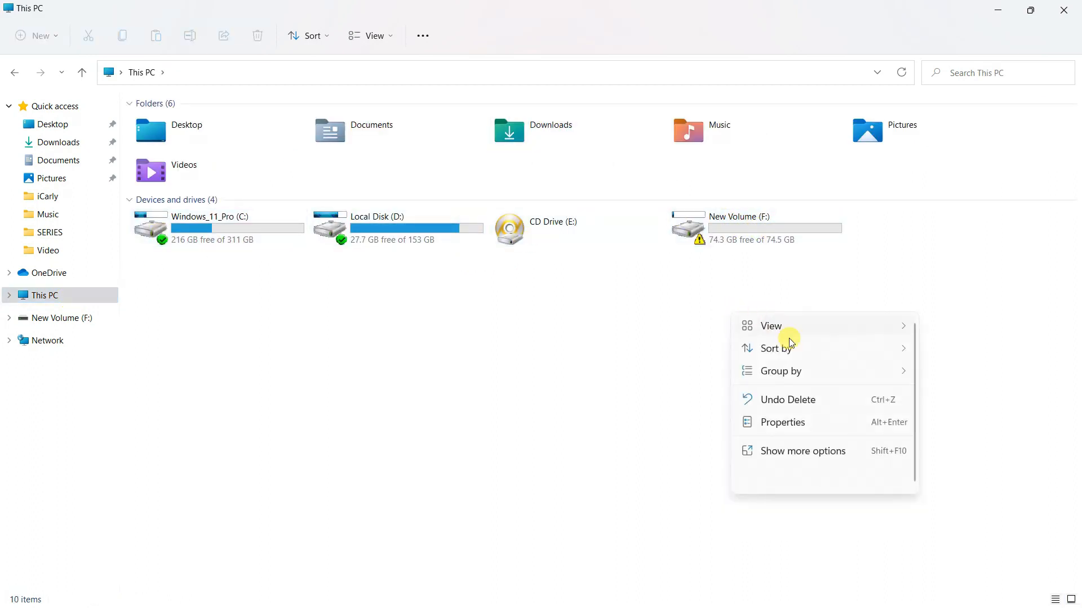
pyautogui.click(787, 457)
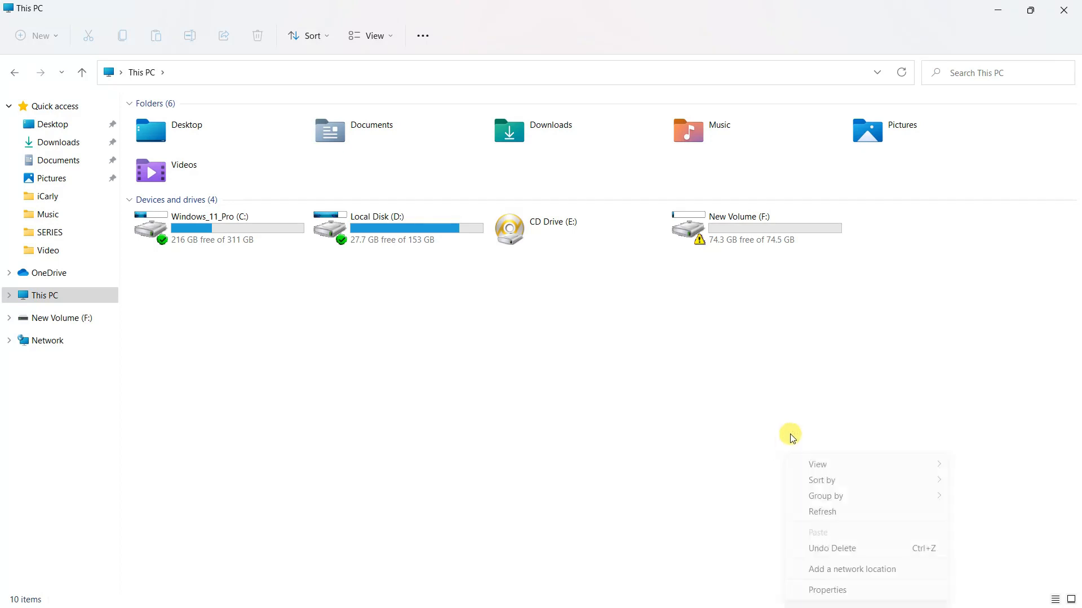
pyautogui.click(823, 507)
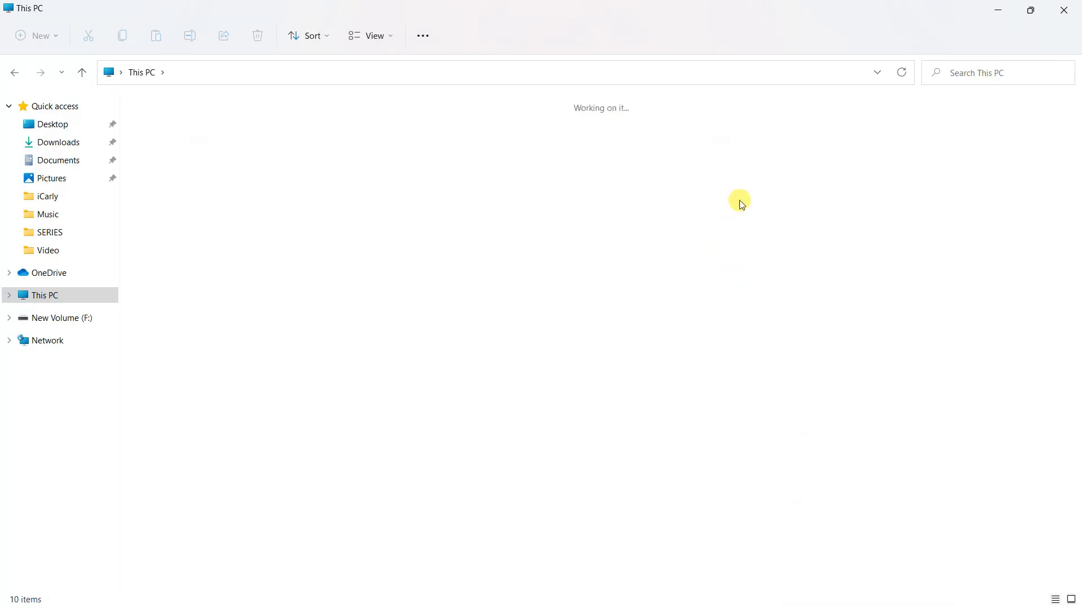